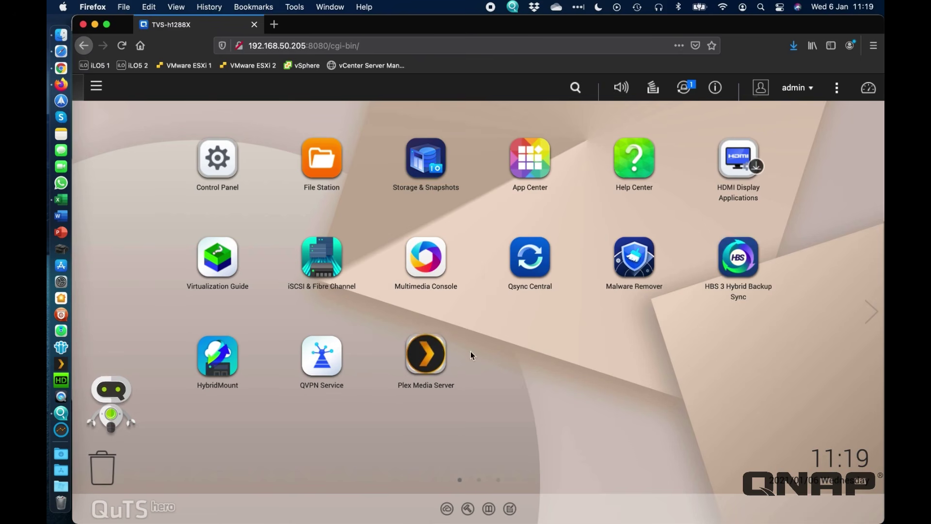
Open Storage & Snapshots in a maximized window and examine the disk information of M.2 SSD 1 and Disk 1
click(431, 167)
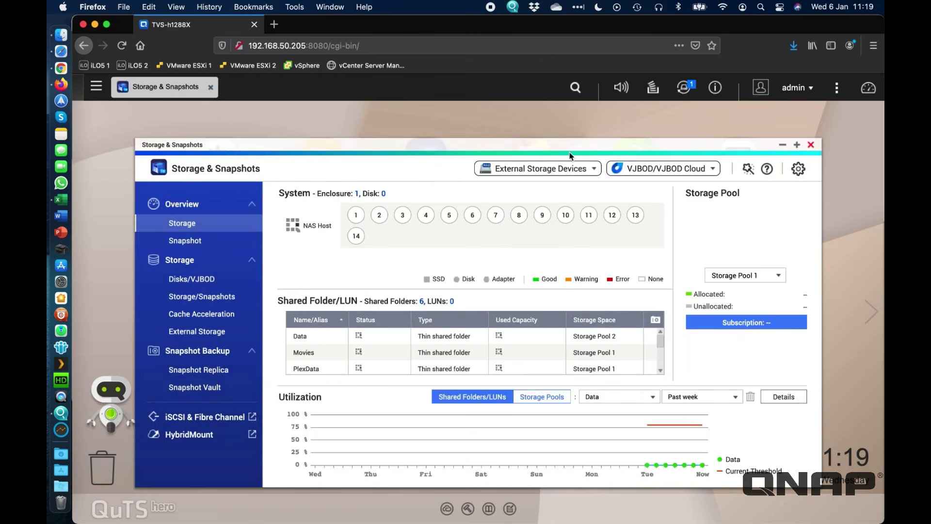
double_click(590, 144)
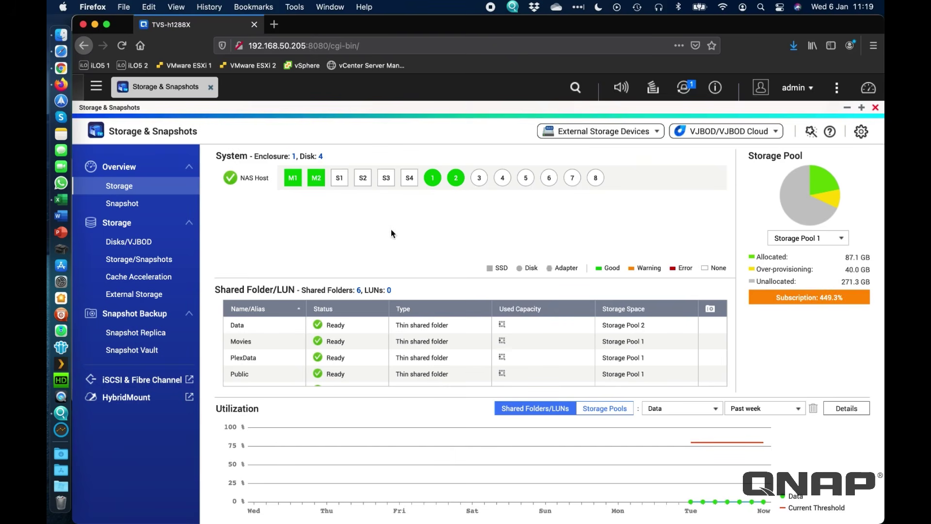
click(145, 242)
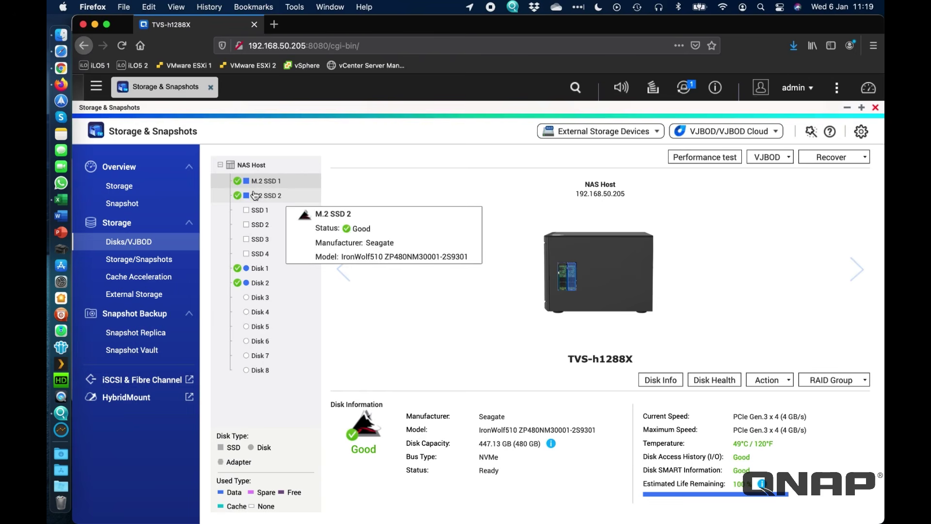
click(269, 268)
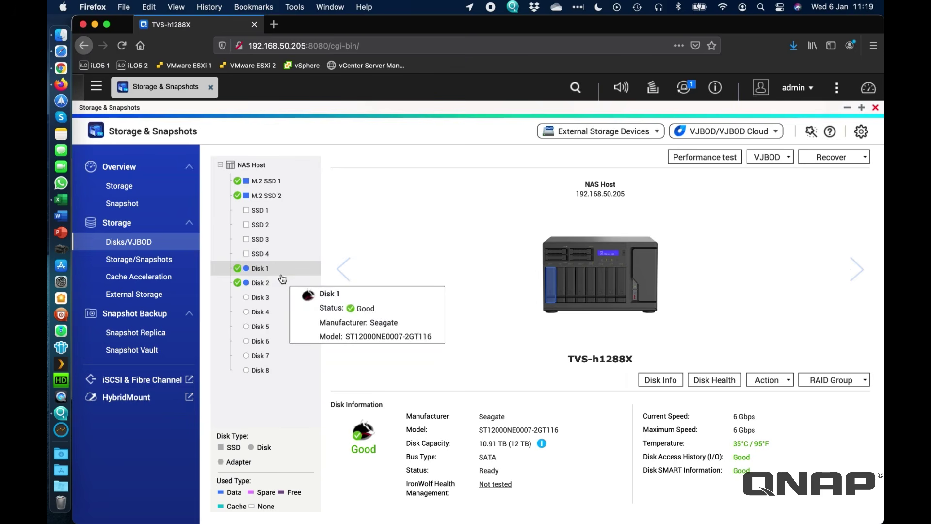
click(266, 181)
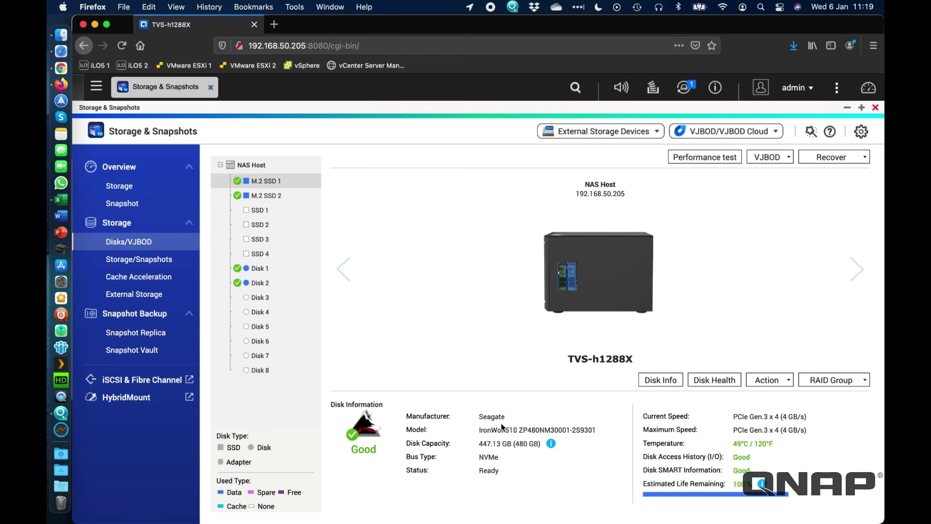
click(284, 273)
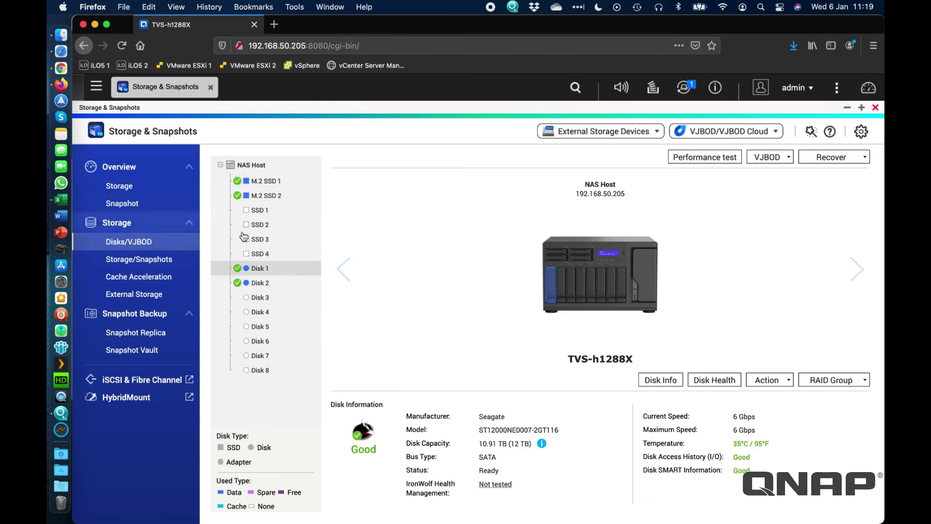
Review the shared folders in Storage Pool 1 and Storage Pool 2, and close Storage & Snapshots
click(179, 279)
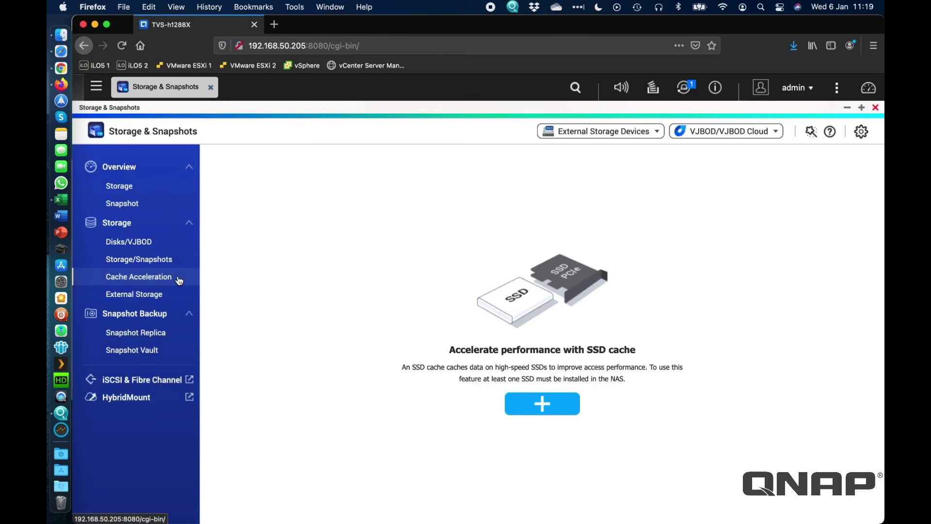
click(211, 87)
click(427, 159)
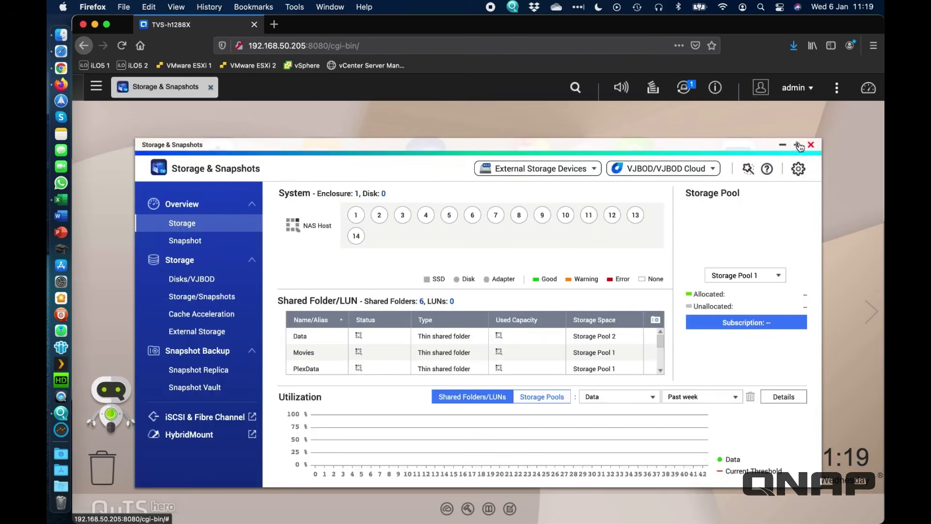
click(798, 145)
click(154, 260)
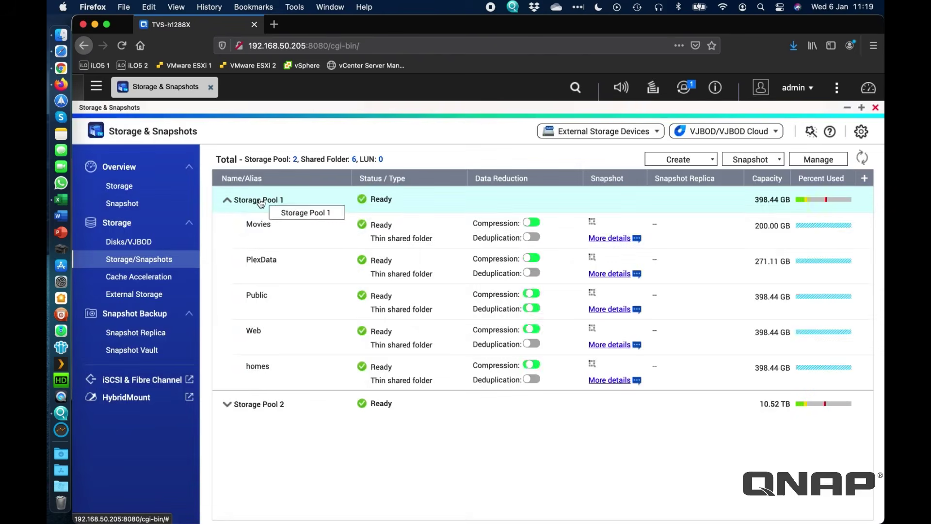
click(242, 405)
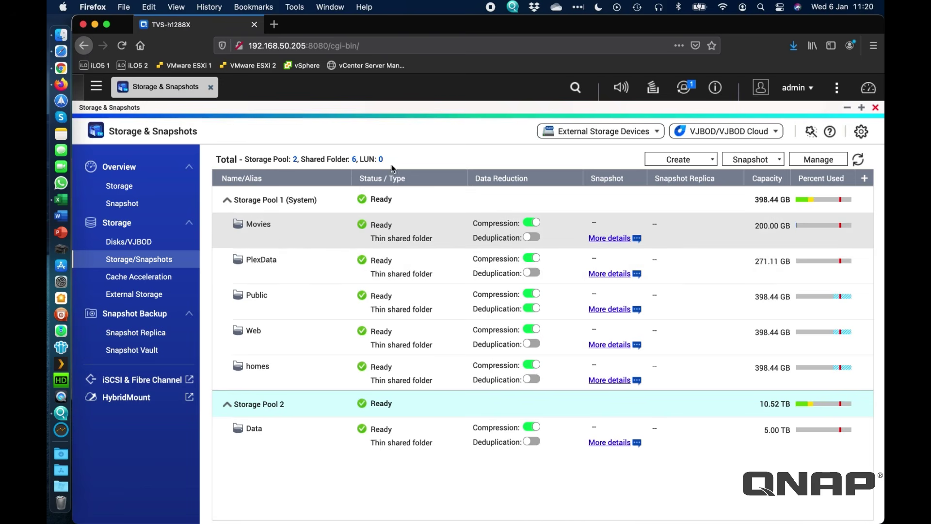
click(876, 107)
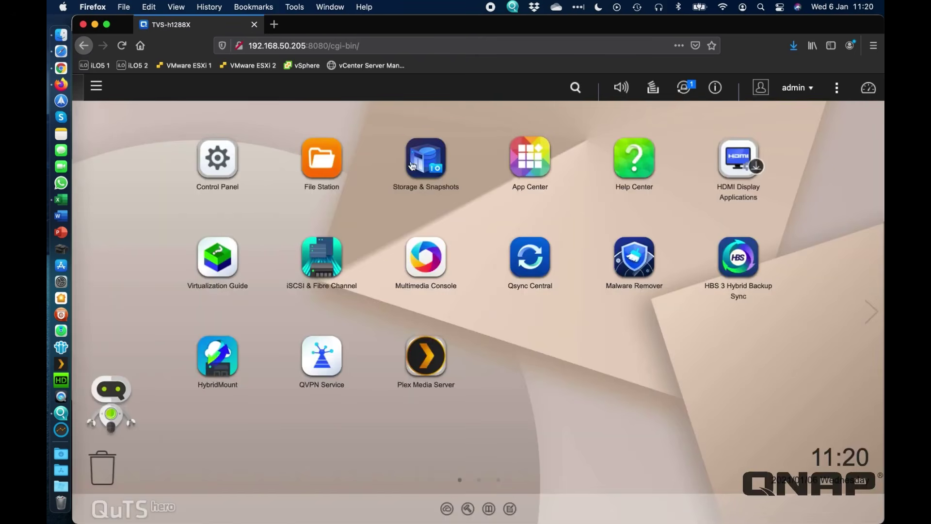
Look through the video files in the Movies shared folder in File Station, and close File Station
click(312, 173)
click(238, 265)
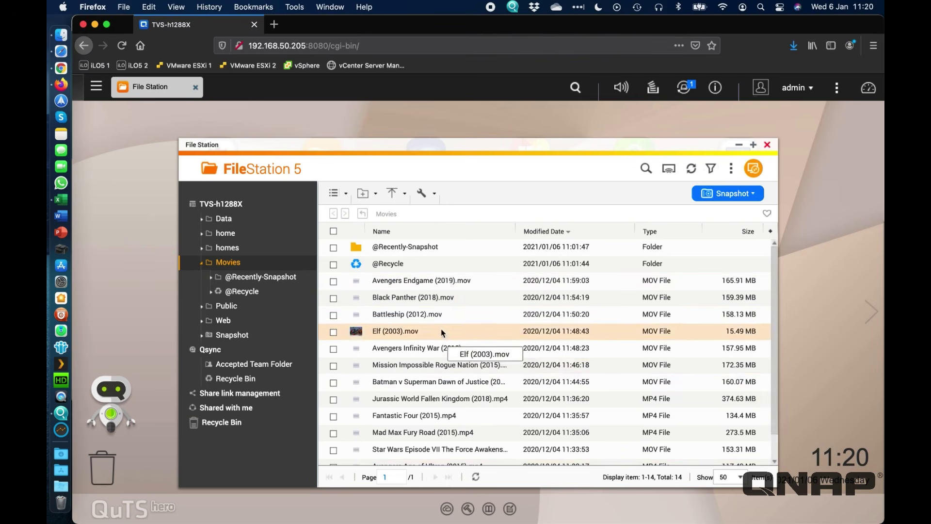
scroll(443, 333, down, 1)
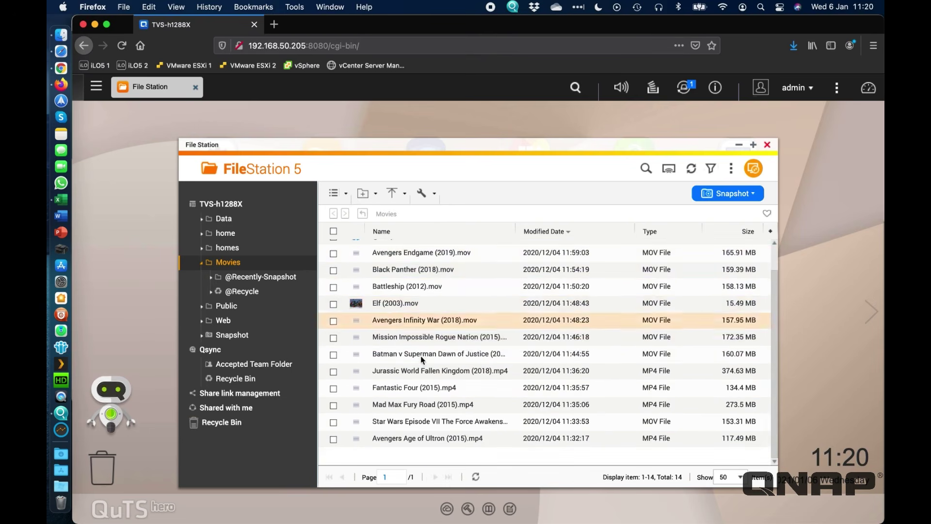
scroll(427, 253, up, 1)
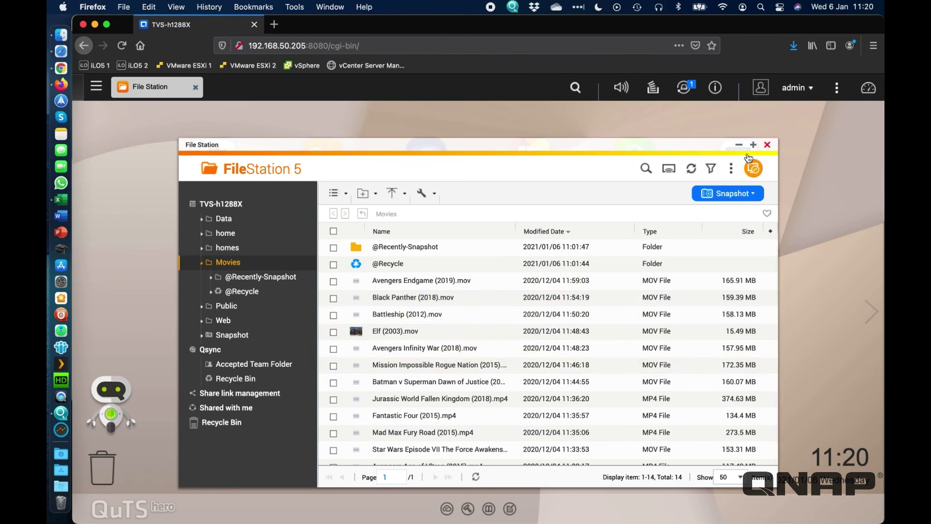
mouse_move(242, 268)
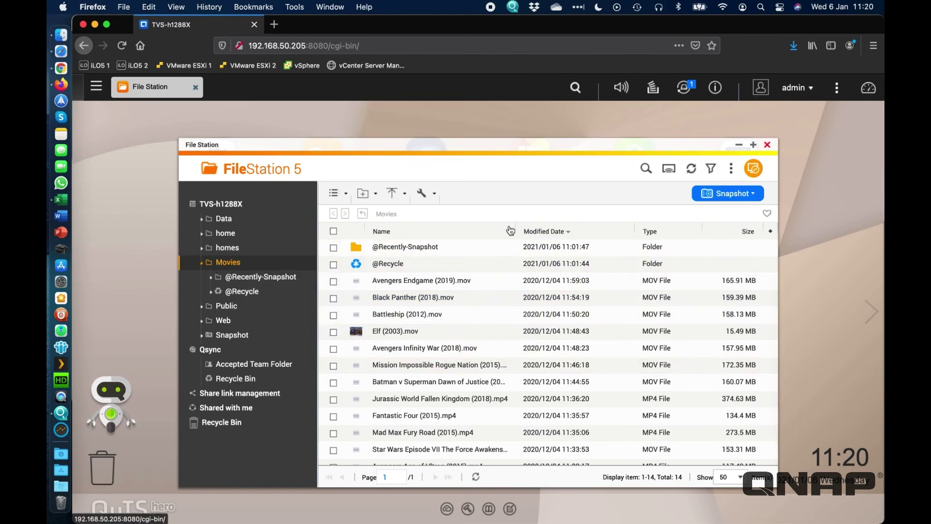
click(767, 145)
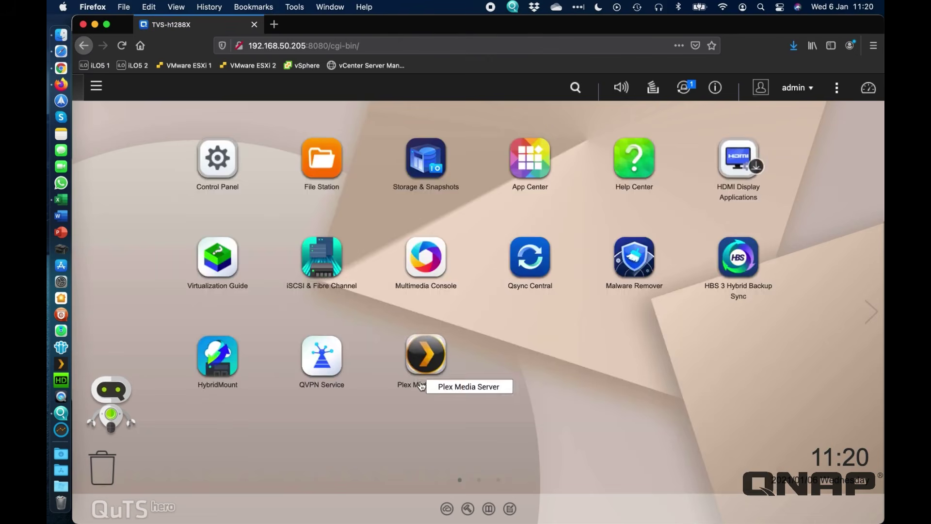
Switch to Plex Media Server and open the server's library management settings
click(429, 361)
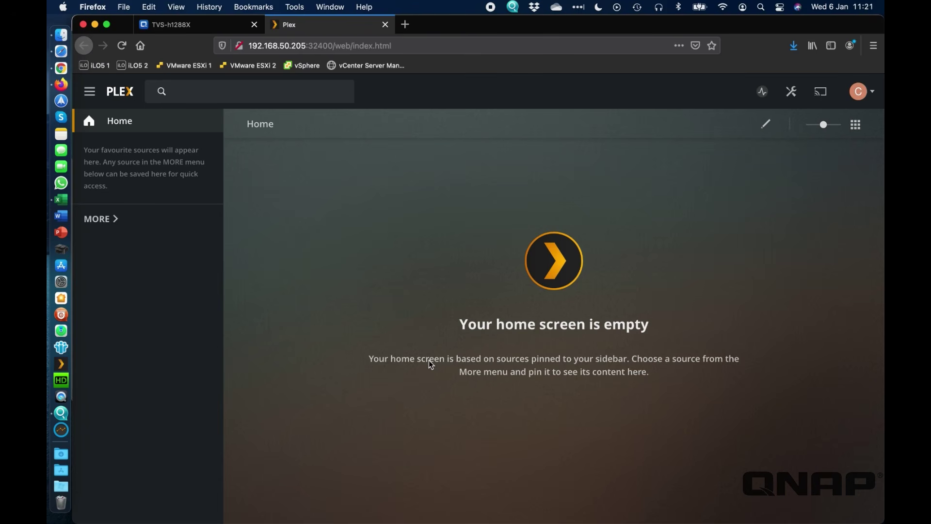
click(797, 95)
scroll(138, 291, down, 5)
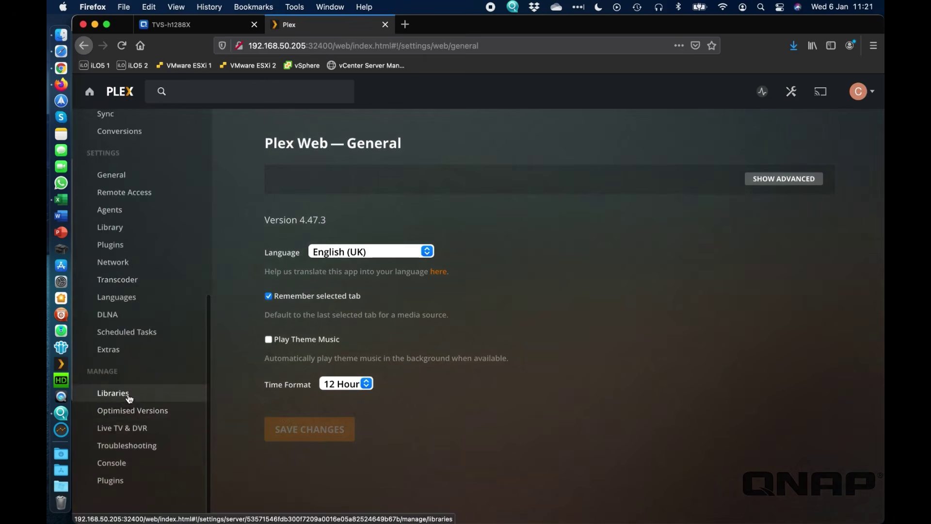
click(111, 395)
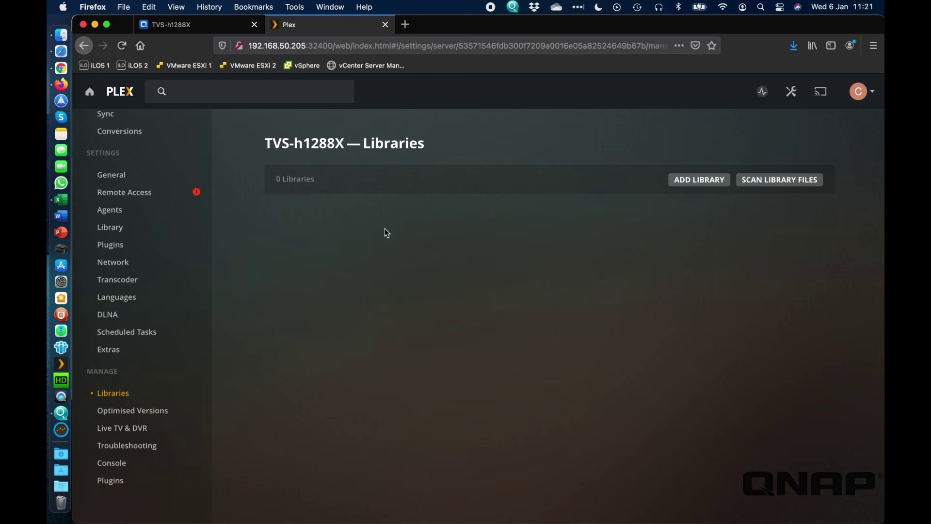
Start a new library of type Films with the language set to English (United Kingdom)
click(697, 185)
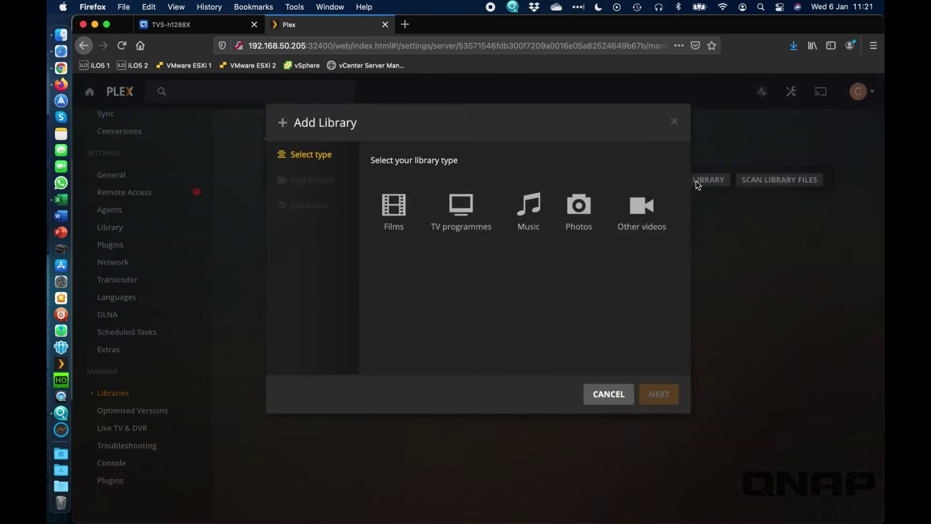
click(400, 212)
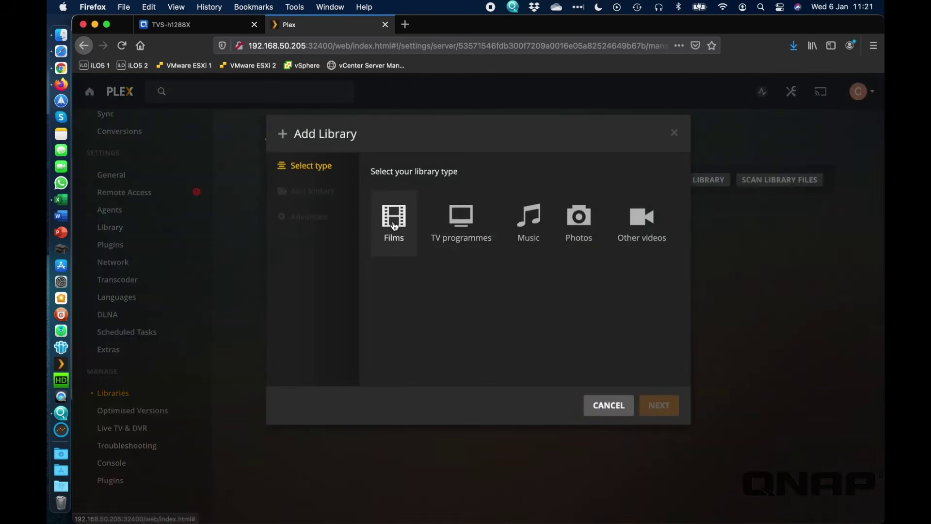
click(627, 291)
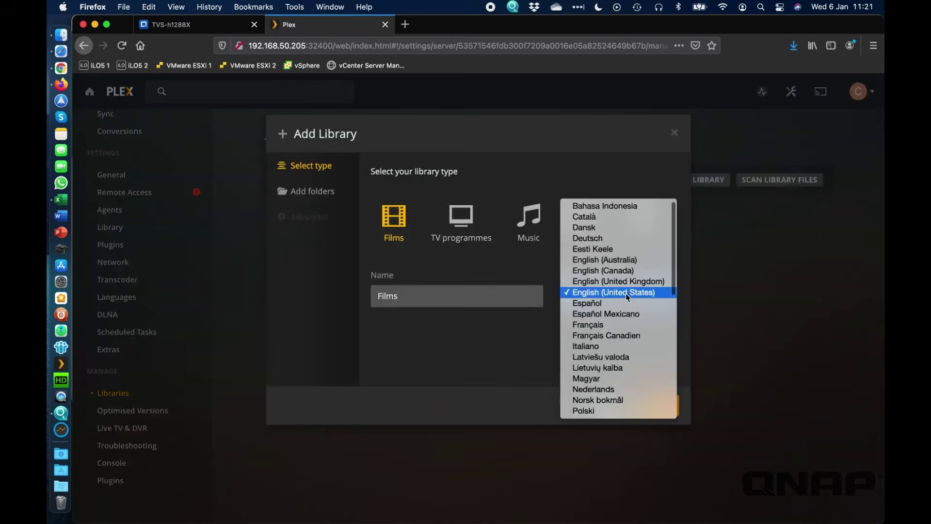
click(626, 284)
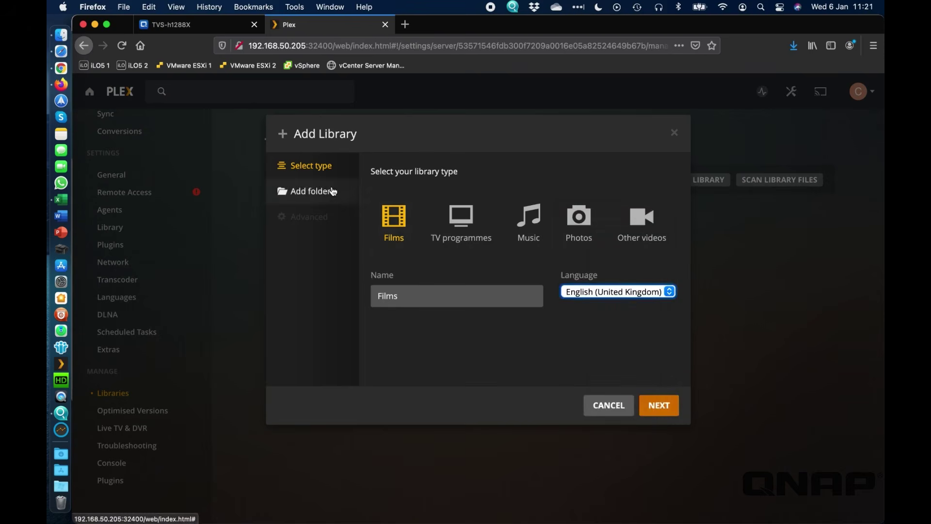
Open the media folder browser for the Films library and look through the NAS folder list
click(312, 197)
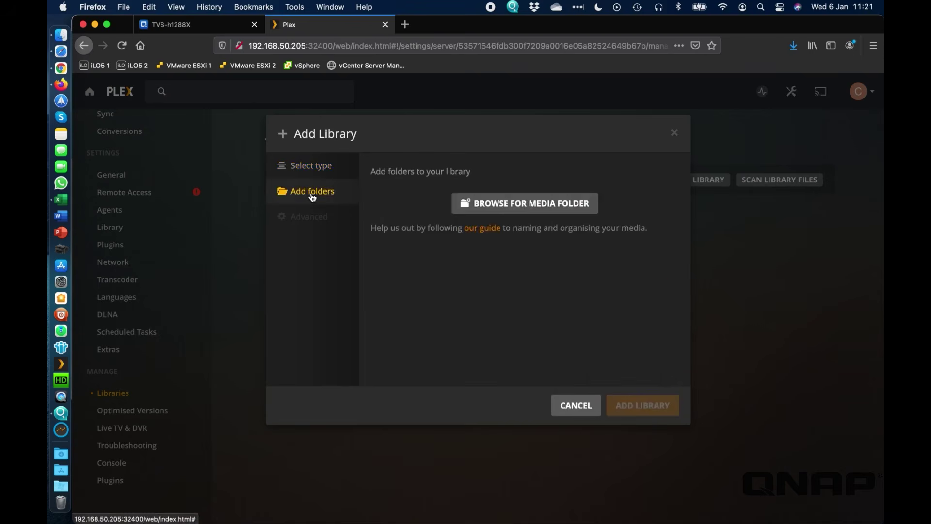
click(520, 206)
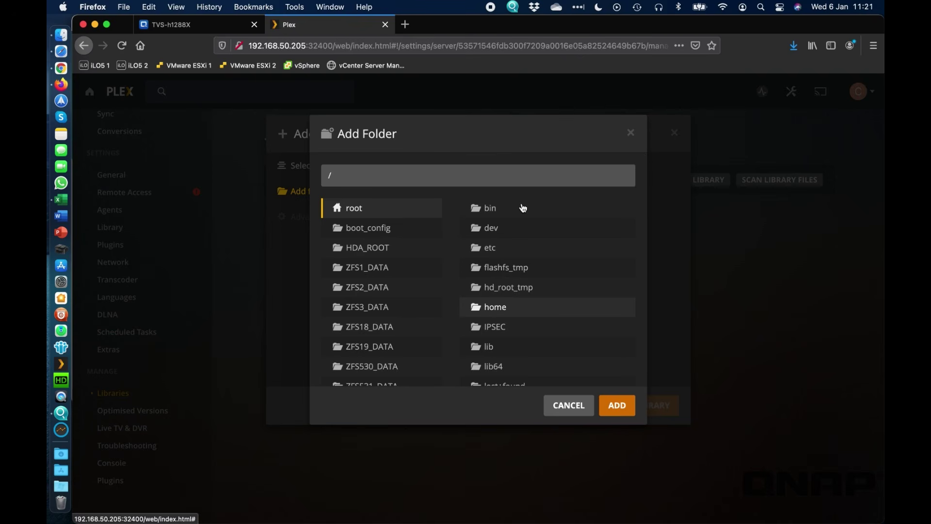
scroll(407, 229, down, 5)
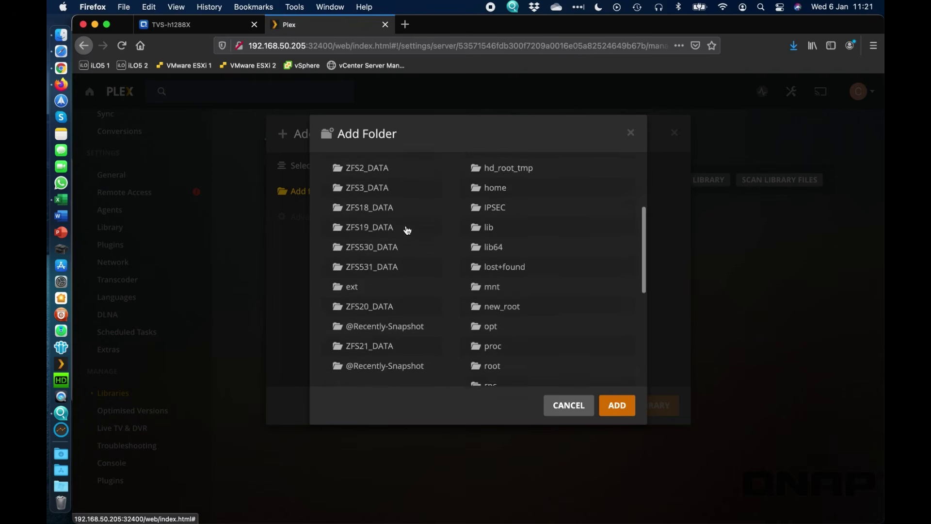
scroll(407, 229, down, 6)
scroll(407, 230, up, 6)
scroll(406, 226, up, 6)
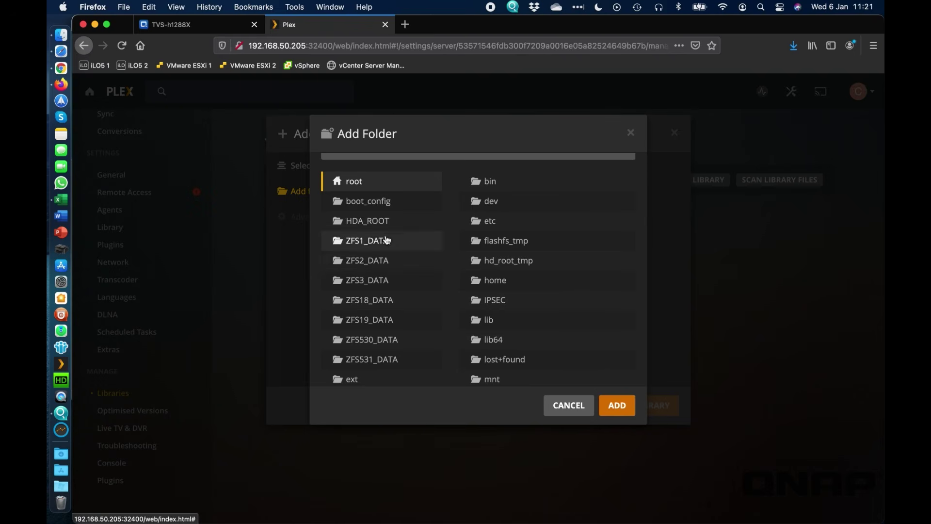
Check the contents of the ZFS1_DATA, ZFS2_DATA, ZFS3_DATA, ZFS530_DATA and ZFS531_DATA folders for the Movies share
click(381, 262)
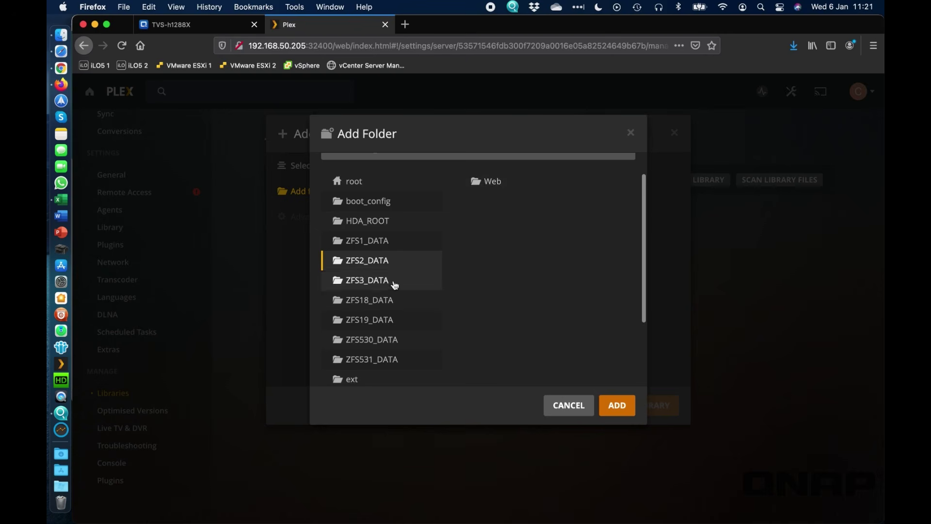
click(379, 286)
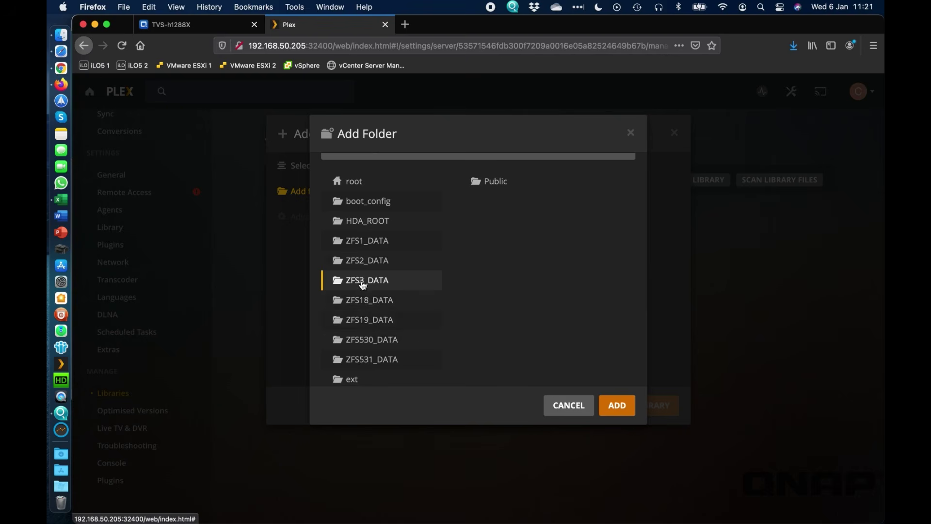
click(365, 249)
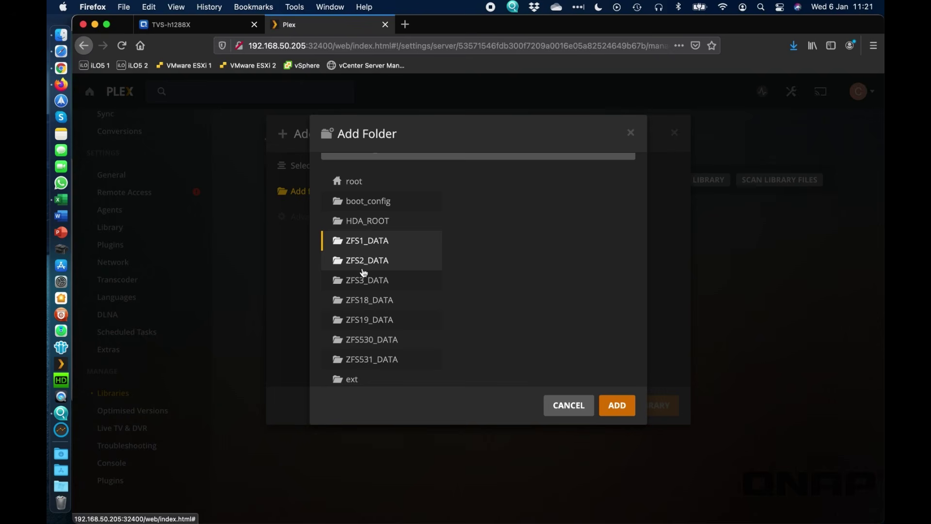
click(365, 264)
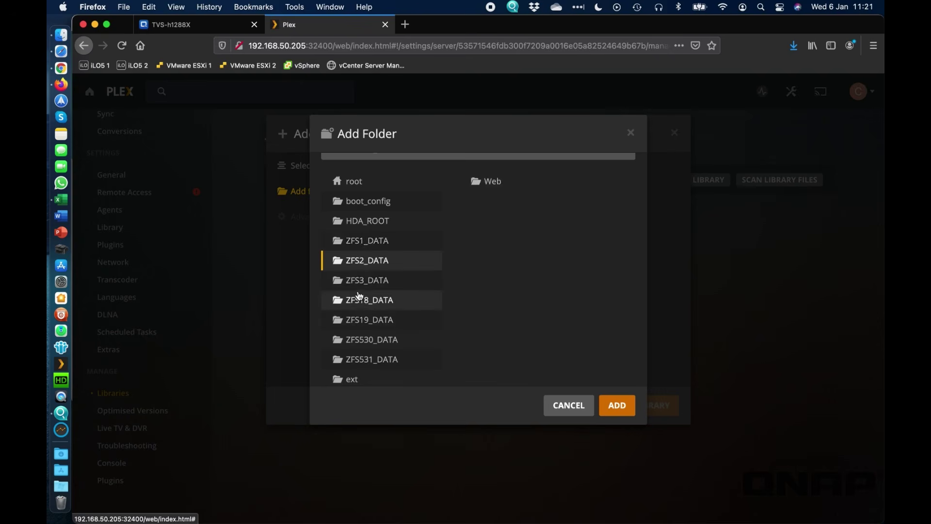
click(371, 280)
scroll(379, 277, down, 3)
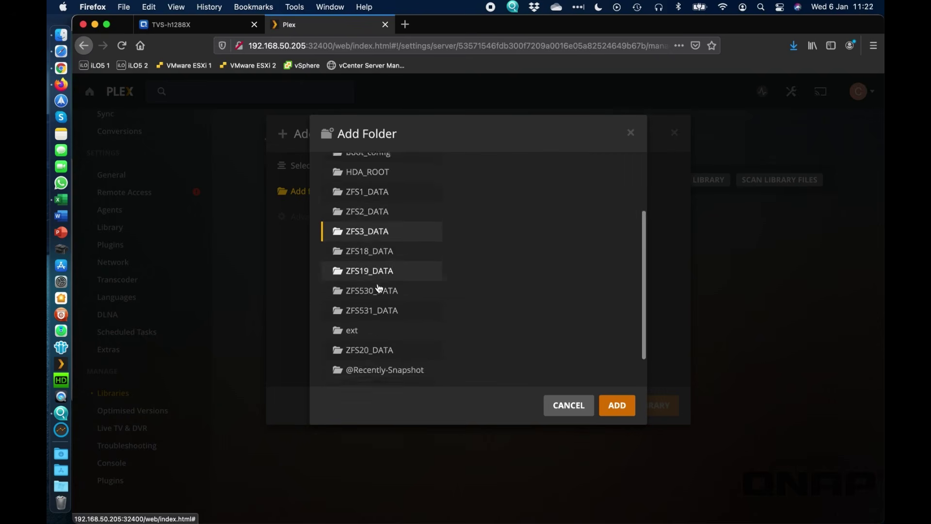
click(379, 281)
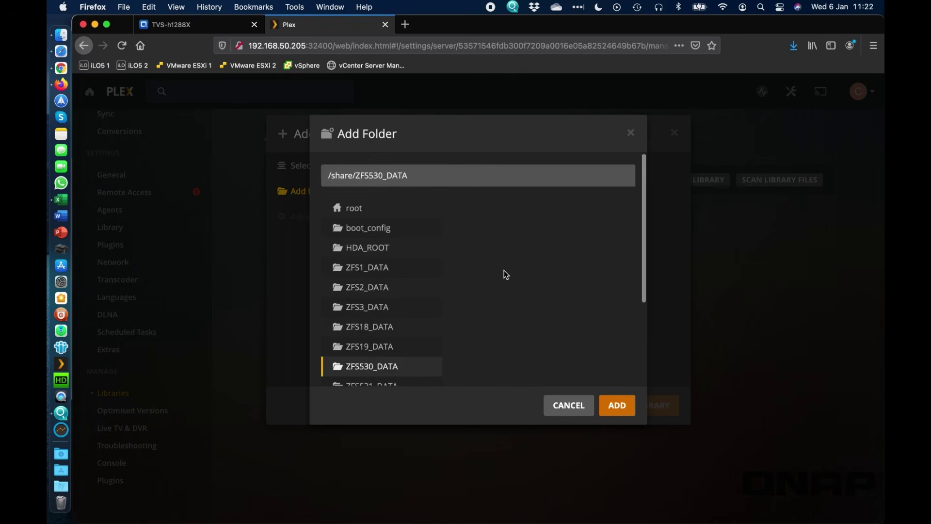
scroll(401, 312, down, 3)
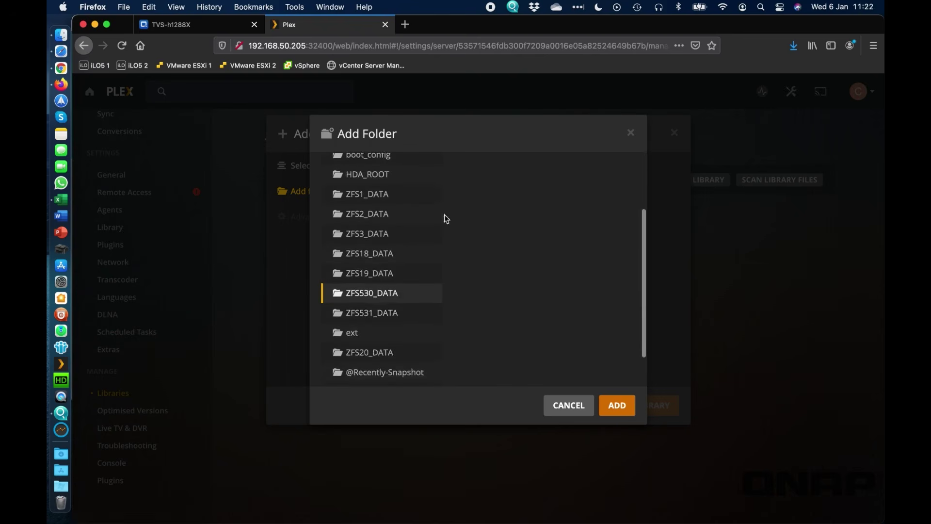
click(365, 320)
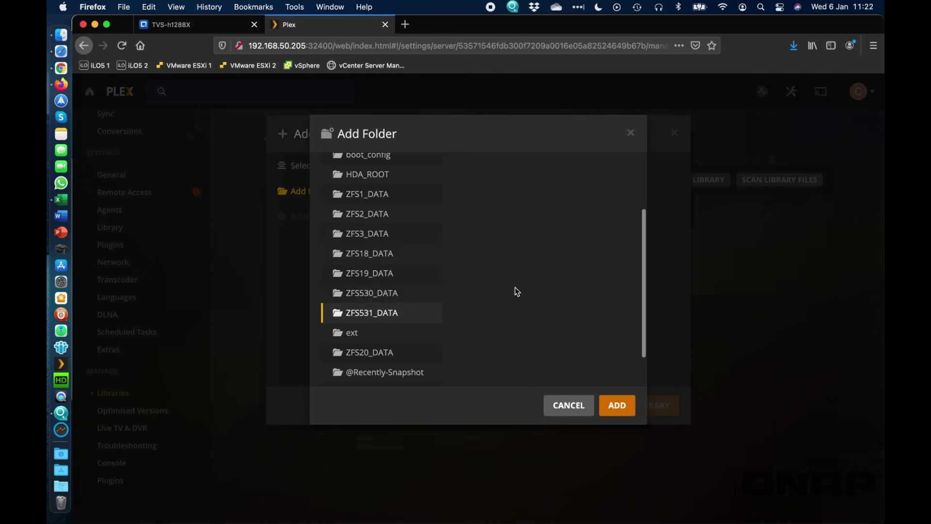
scroll(496, 264, up, 3)
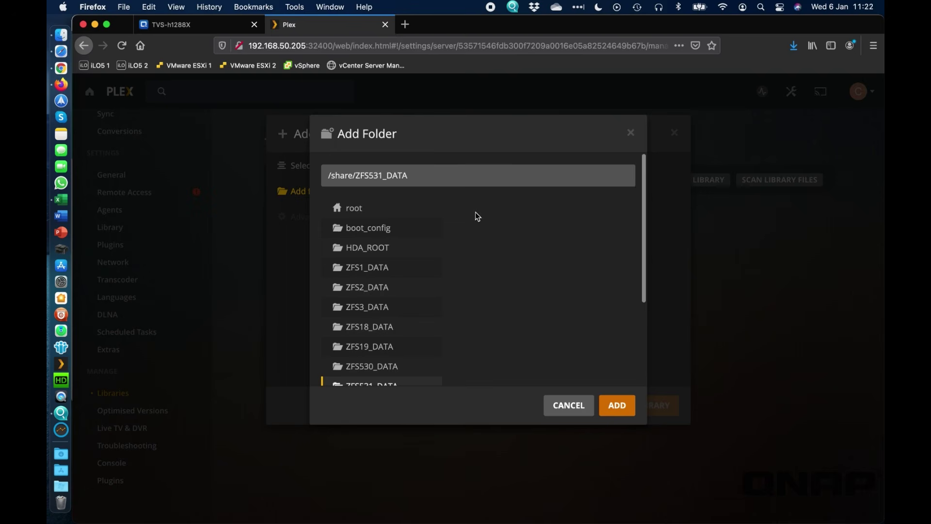
scroll(395, 298, down, 5)
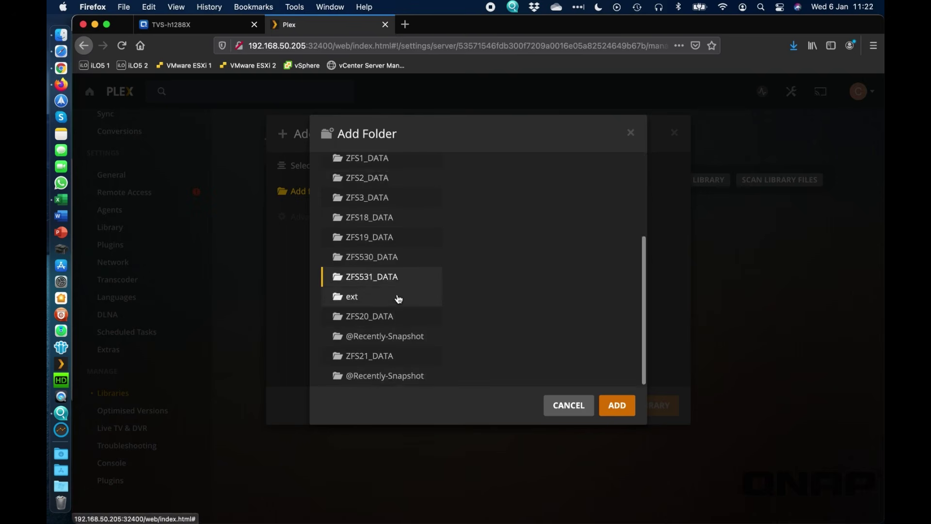
Inspect which shared folders the ZFS20_DATA and ZFS21_DATA folders contain
click(387, 321)
scroll(530, 324, up, 5)
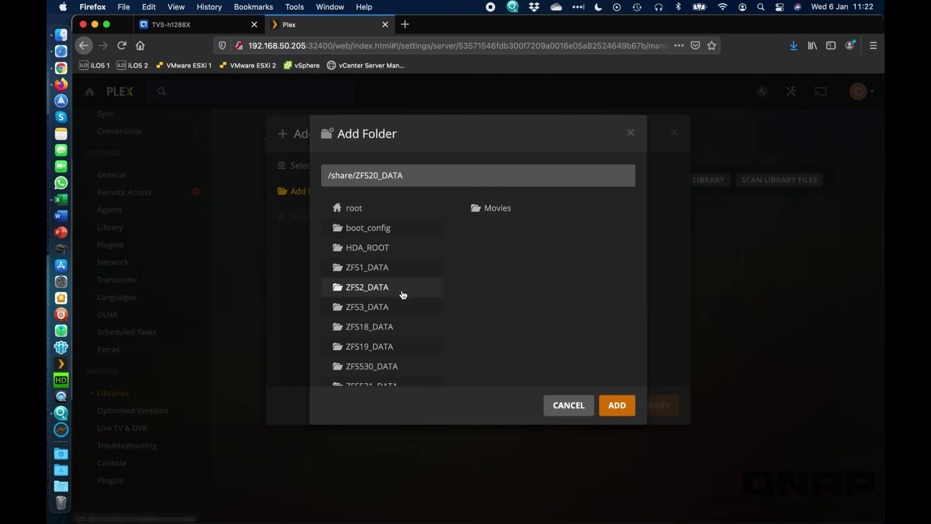
scroll(403, 295, down, 5)
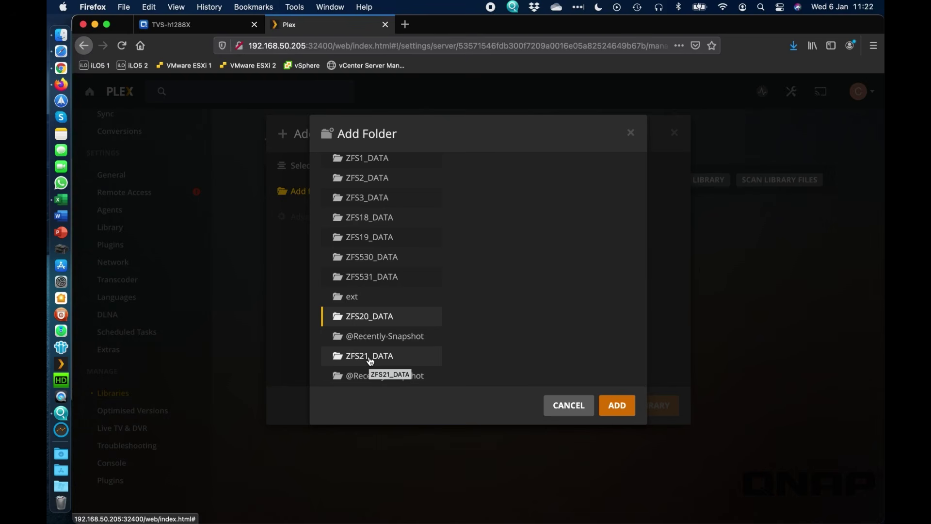
click(370, 358)
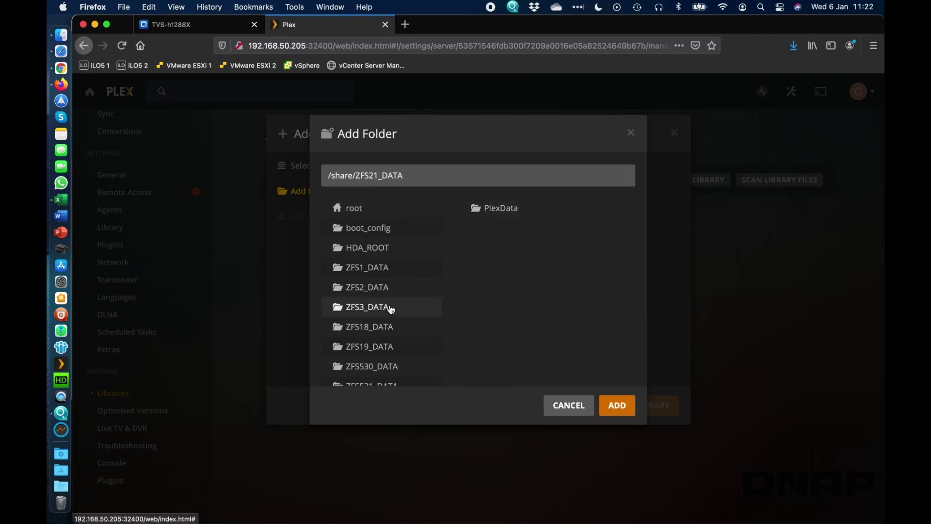
scroll(390, 309, down, 5)
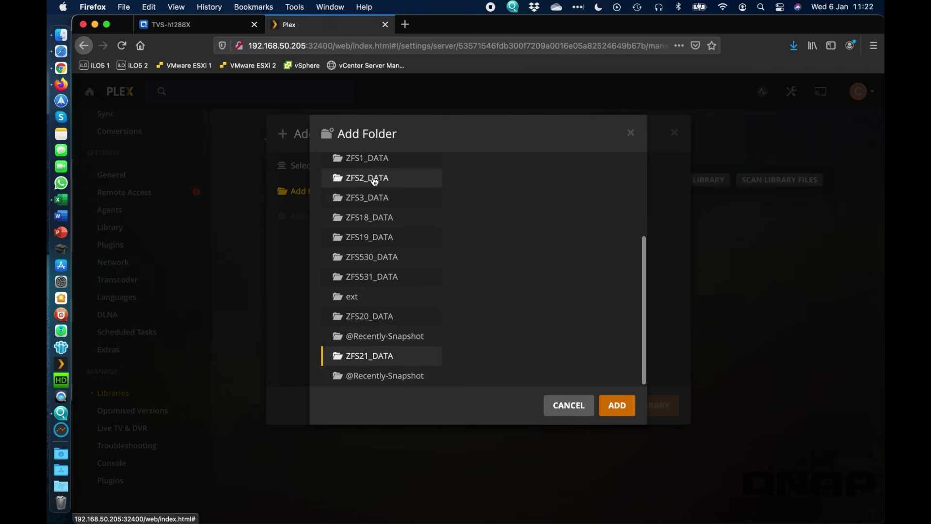
Add the Movies folder inside ZFS20_DATA (/share/ZFS20_DATA/Movies) as the Films library's media folder
click(383, 320)
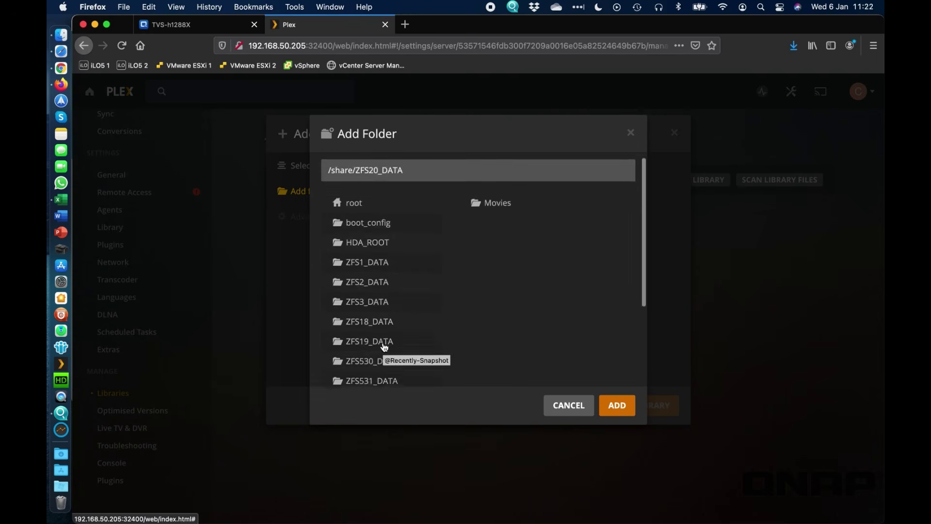
scroll(396, 300, down, 2)
scroll(395, 299, down, 1)
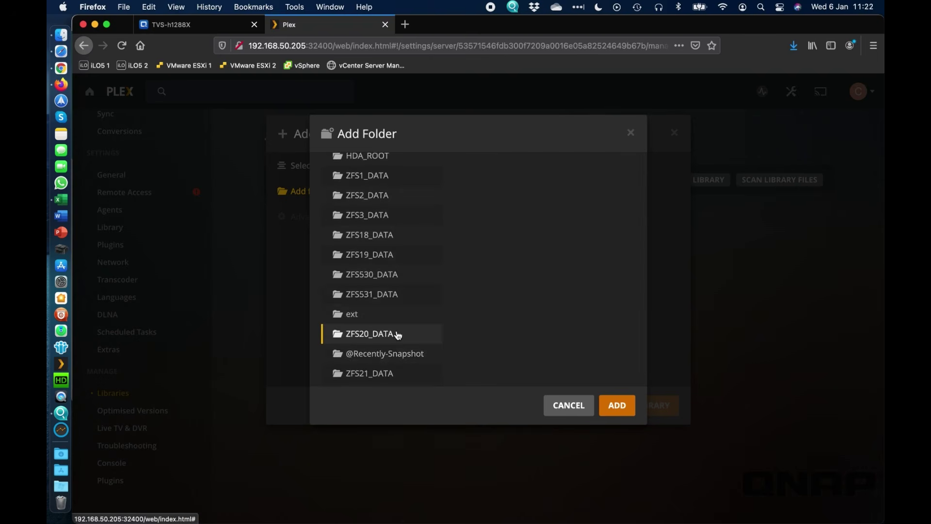
scroll(396, 334, up, 2)
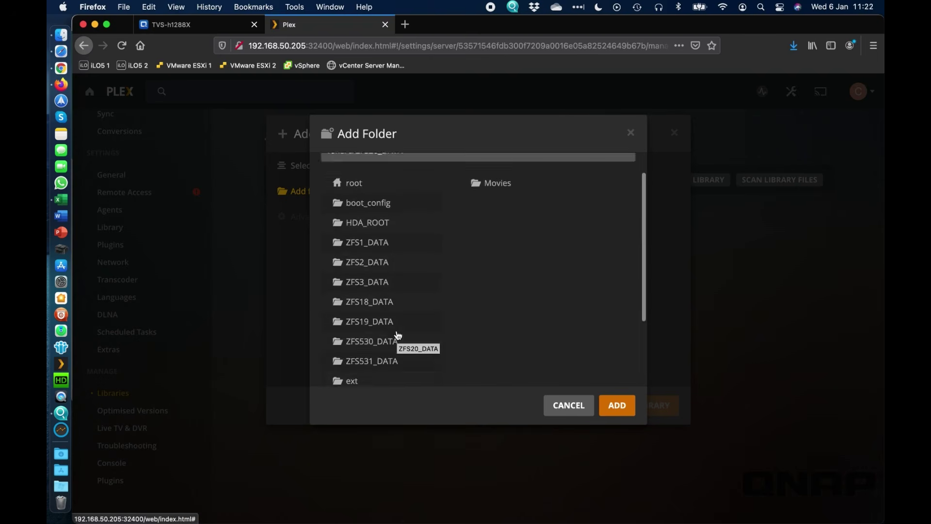
scroll(387, 289, down, 3)
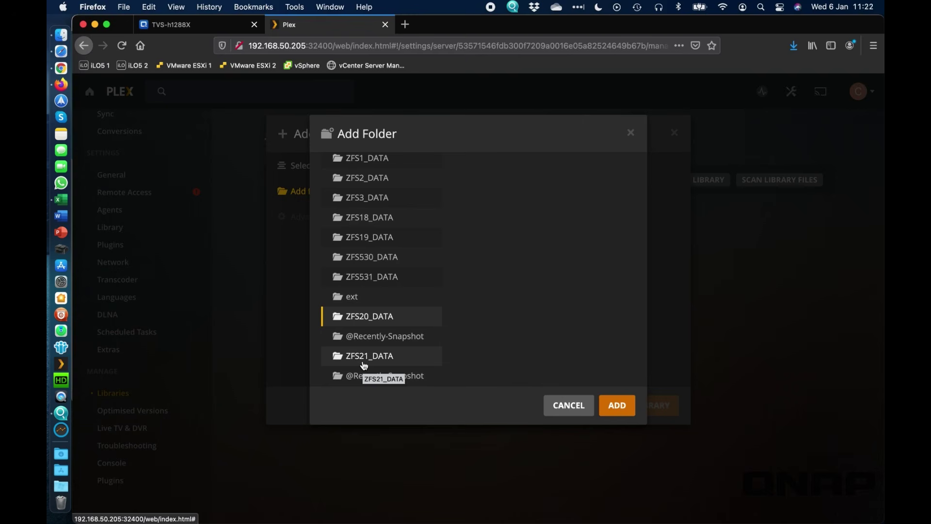
scroll(467, 321, up, 5)
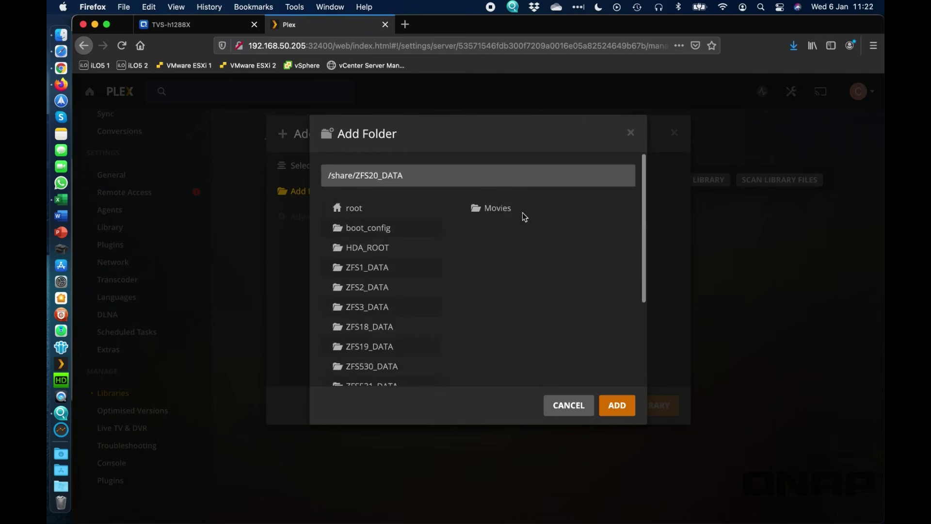
click(503, 214)
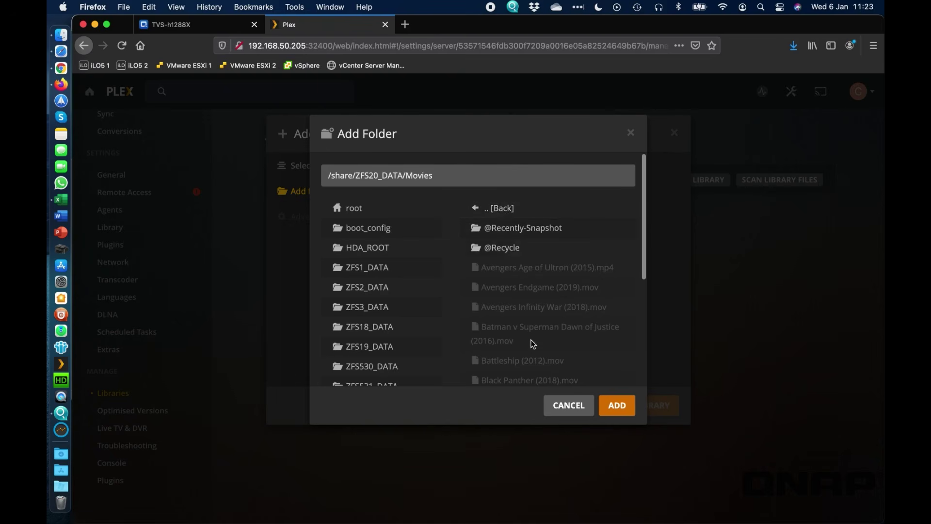
click(617, 406)
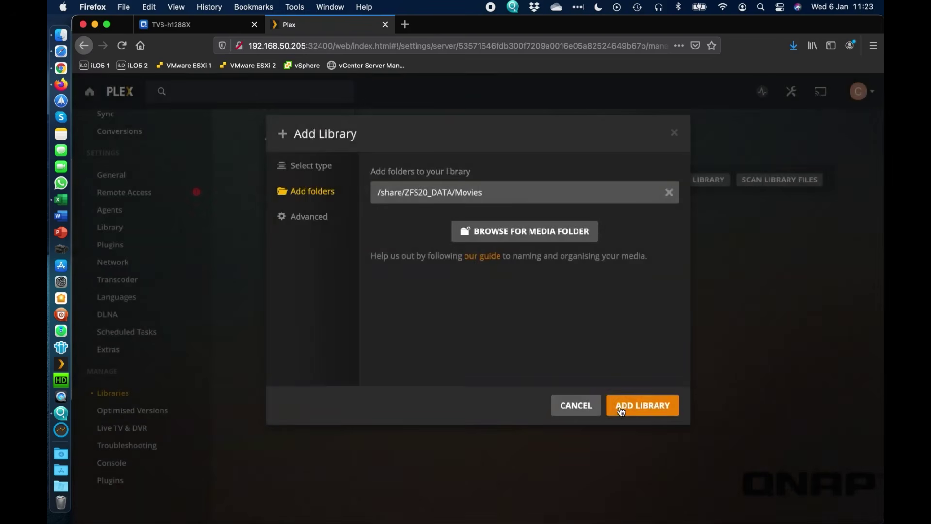
Set the library's agent to The Movie Database in the advanced settings and create the Films library
click(310, 216)
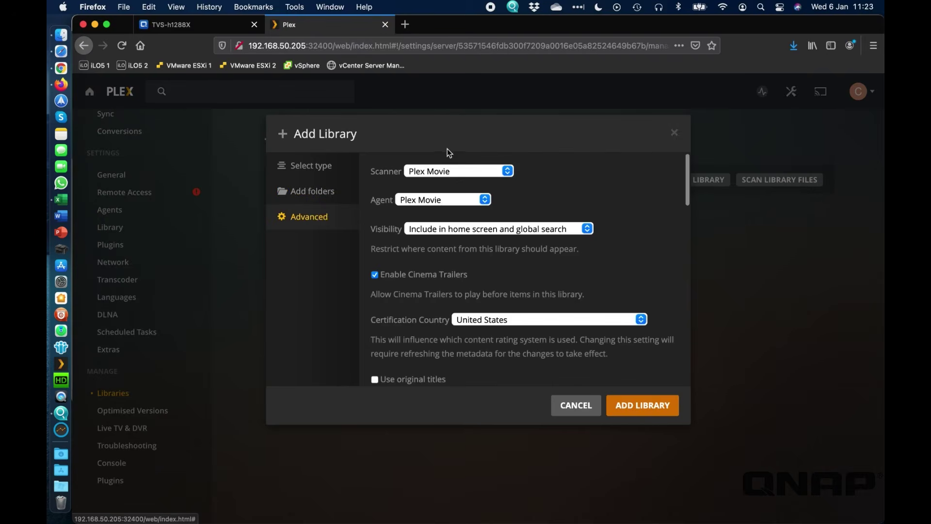
scroll(461, 264, down, 1)
scroll(461, 264, up, 1)
click(483, 173)
click(574, 173)
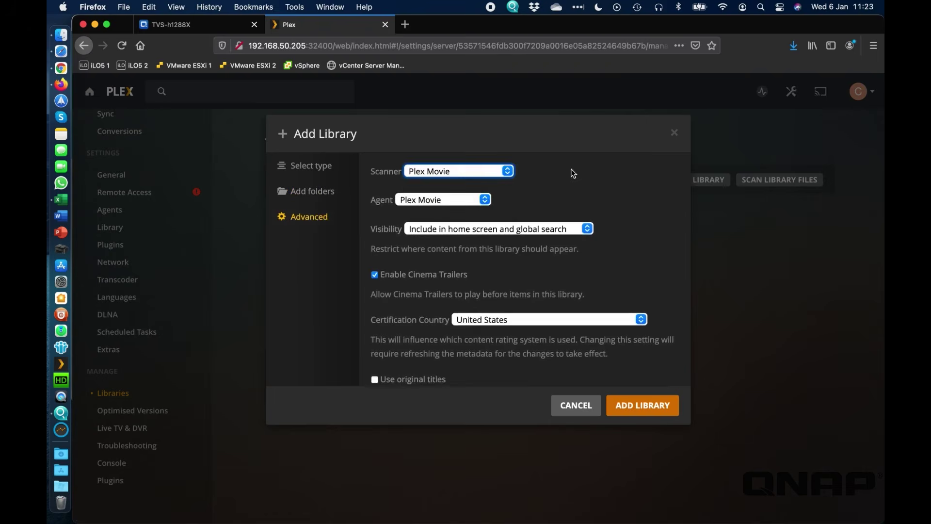
click(466, 202)
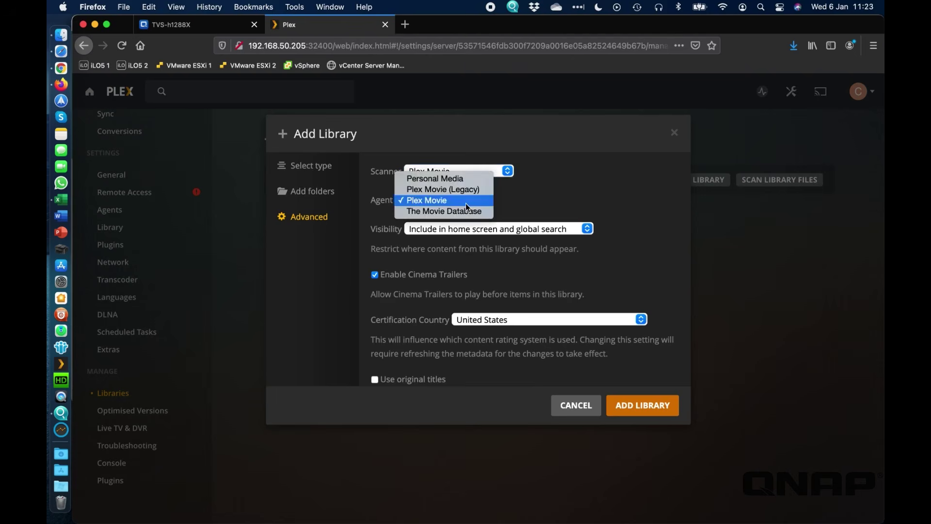
click(467, 212)
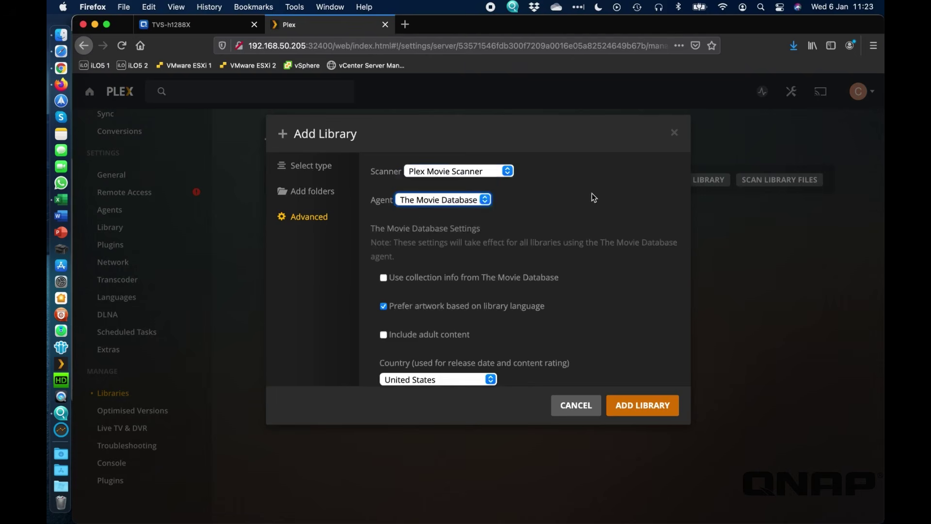
scroll(593, 198, down, 6)
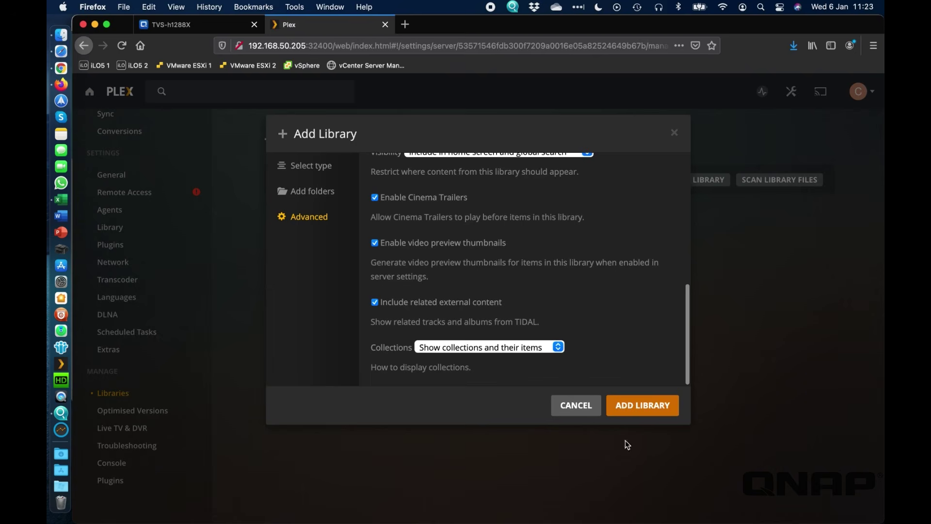
click(644, 408)
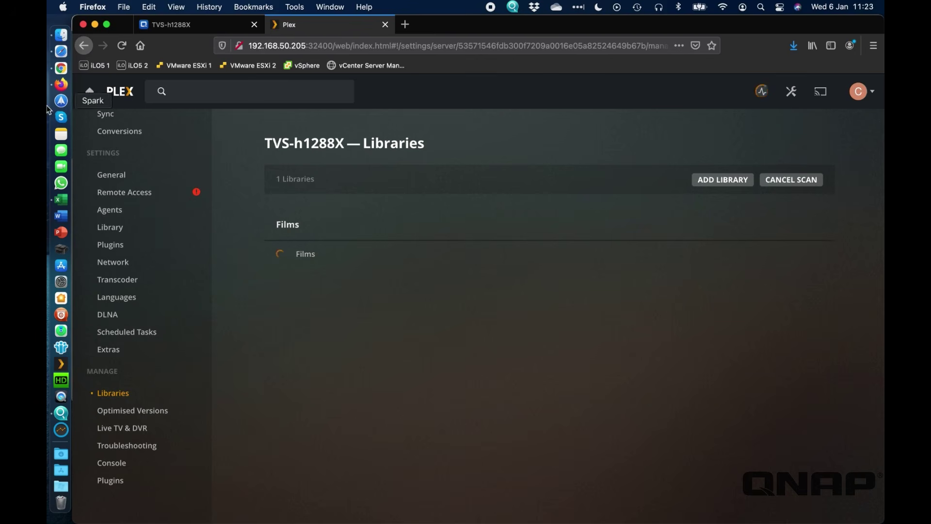
Go to the Plex home page and open the Films library to view the added movies
click(101, 95)
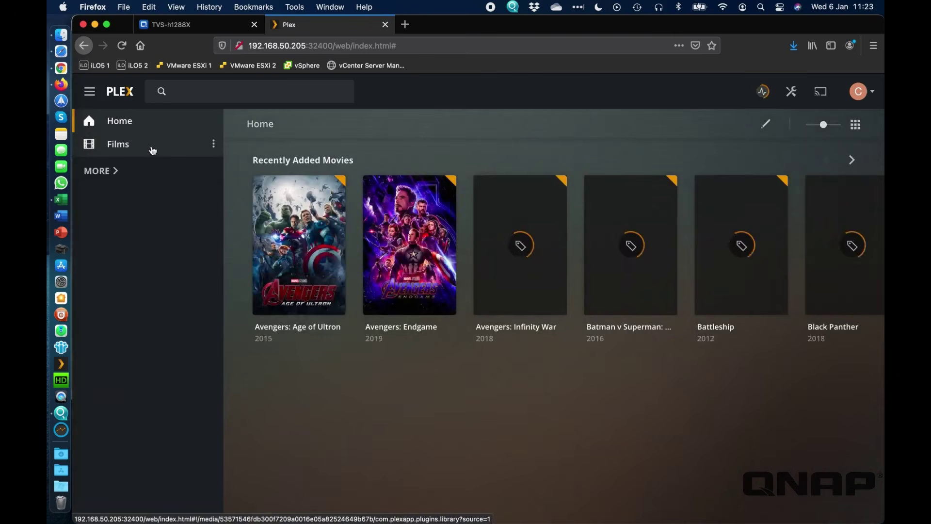
click(151, 148)
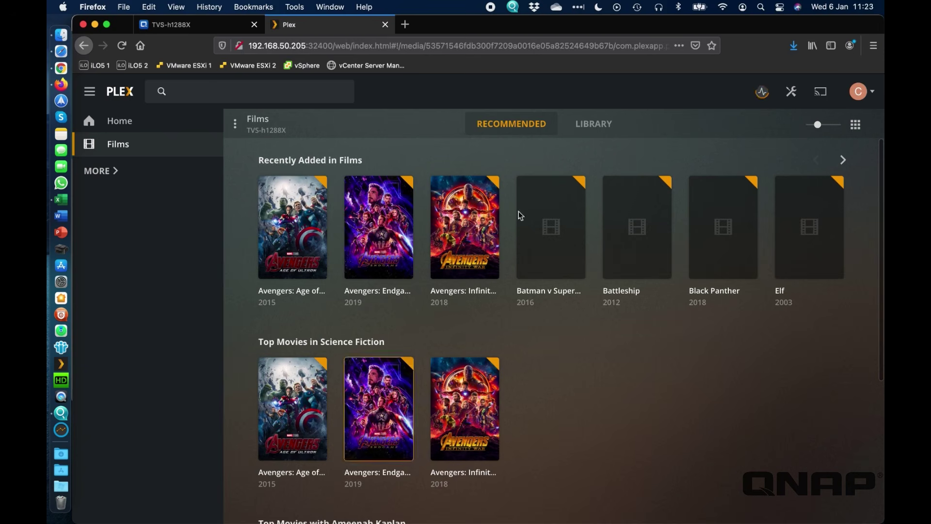